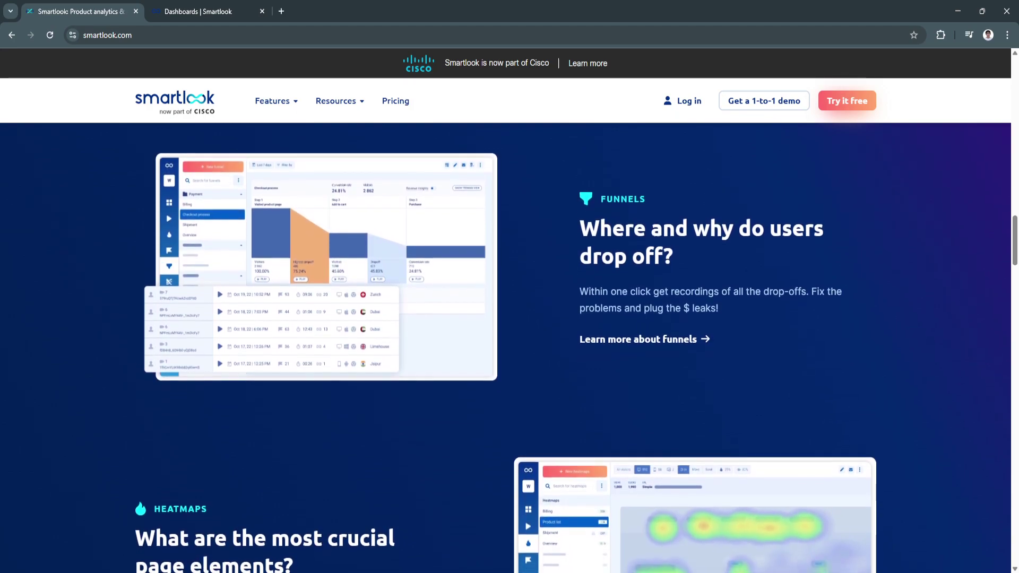
Look through the funnels and heatmaps sections of the Smartlook homepage and return to the page's beginning.
{"action": "scroll", "coordinate": [505, 348], "scroll_direction": "down", "scroll_amount": 1}
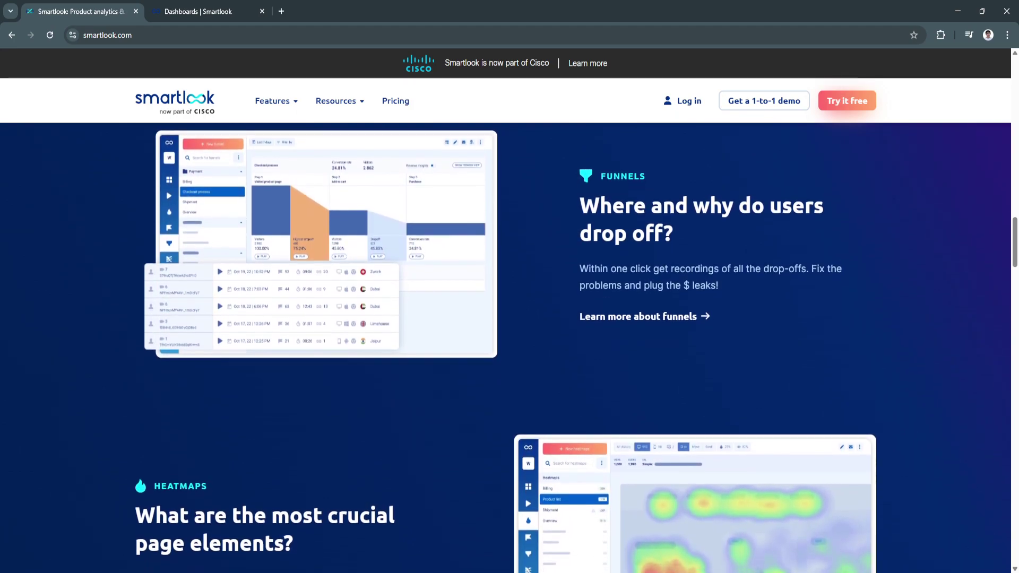
{"action": "scroll", "coordinate": [506, 348], "scroll_direction": "down", "scroll_amount": 1}
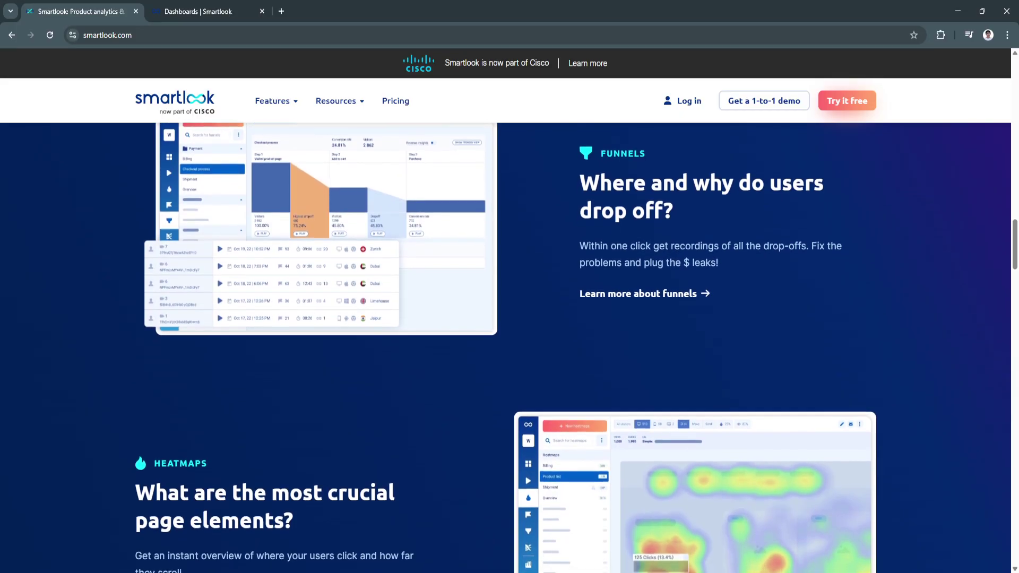
{"action": "scroll", "coordinate": [505, 348], "scroll_direction": "down", "scroll_amount": 1}
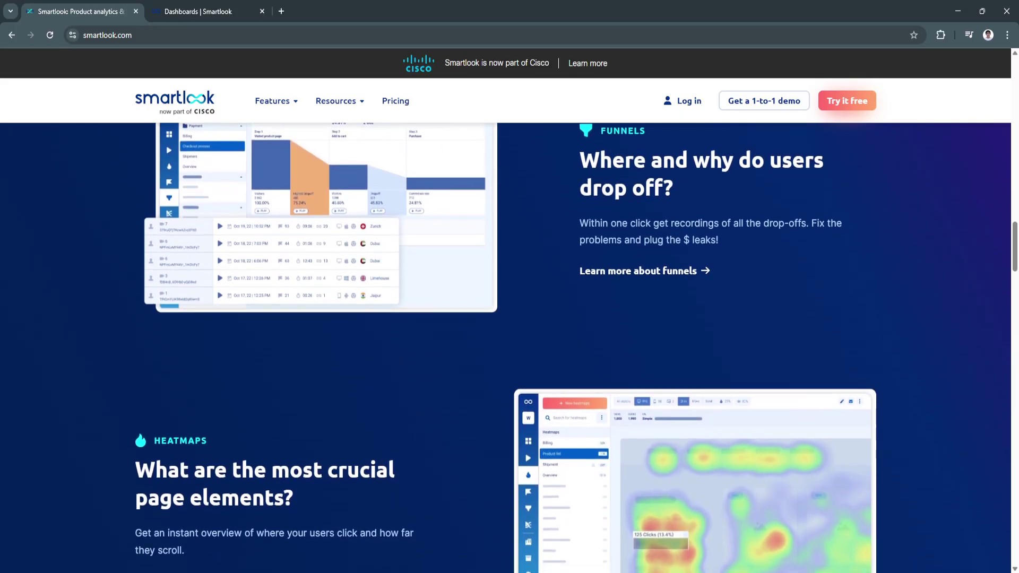
{"action": "scroll", "coordinate": [505, 347], "scroll_direction": "down", "scroll_amount": 1}
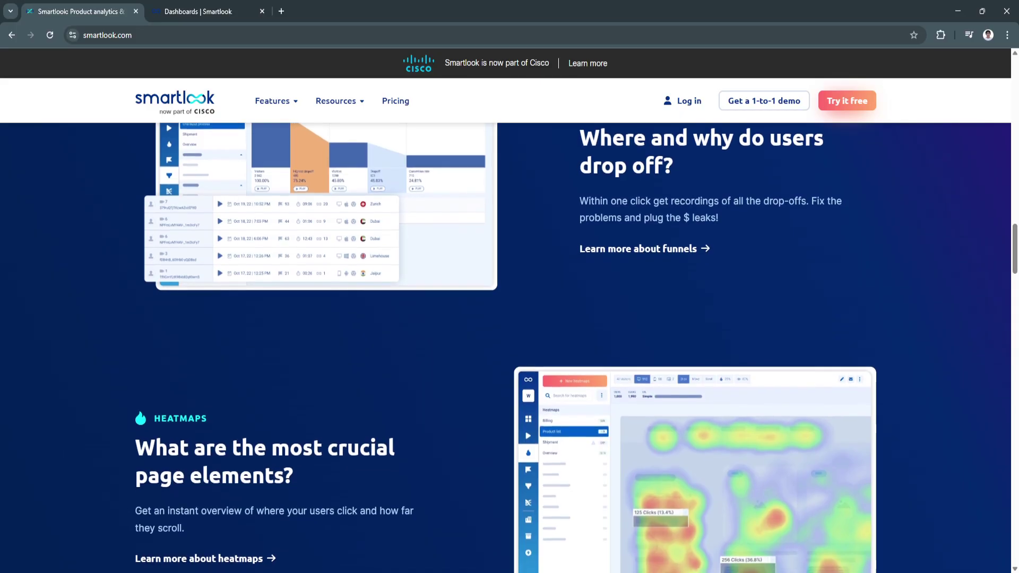
{"action": "scroll", "coordinate": [505, 348], "scroll_direction": "down", "scroll_amount": 1}
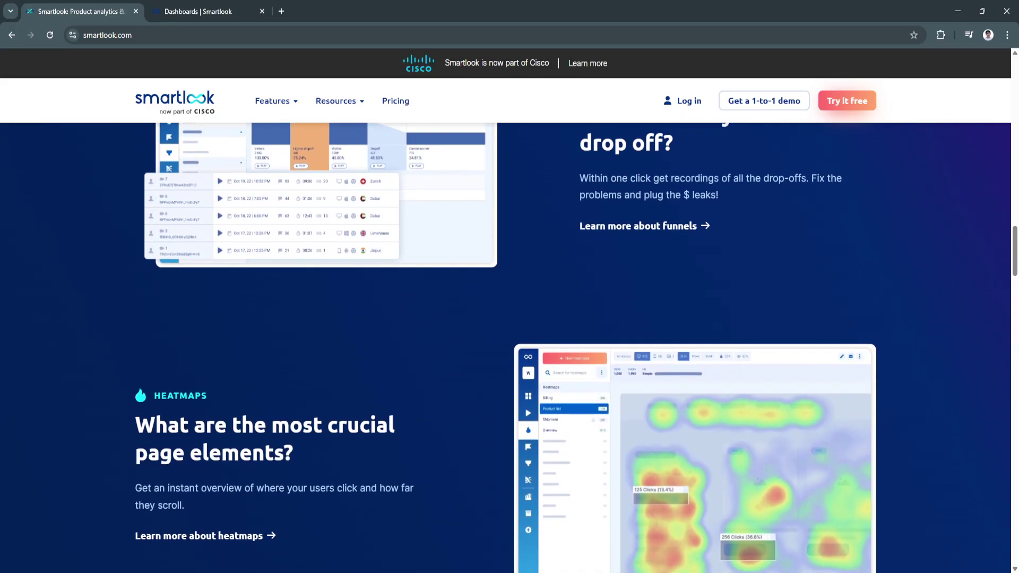
{"action": "scroll", "coordinate": [505, 347], "scroll_direction": "down", "scroll_amount": 1}
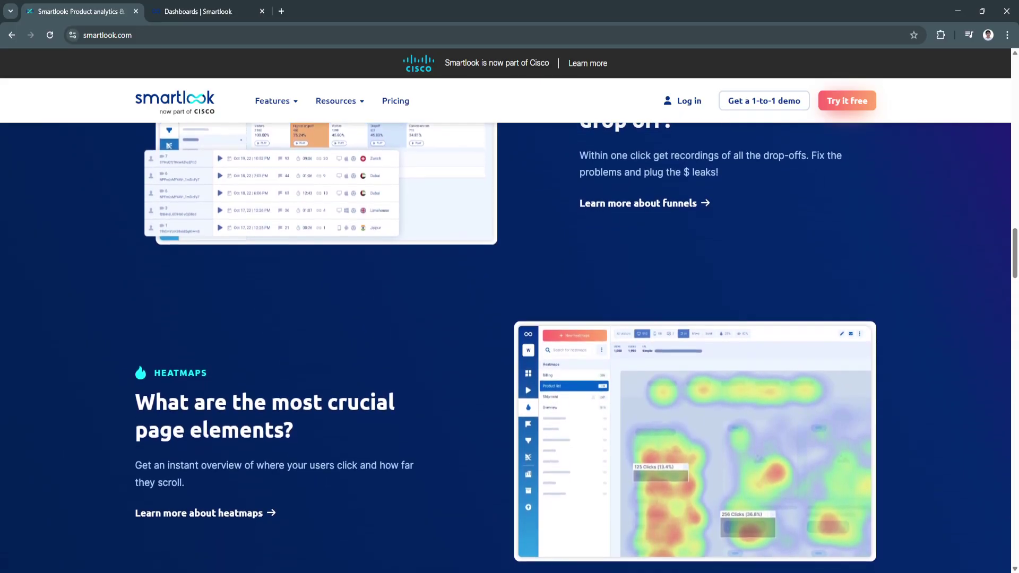
{"action": "scroll", "coordinate": [505, 347], "scroll_direction": "up", "scroll_amount": 20}
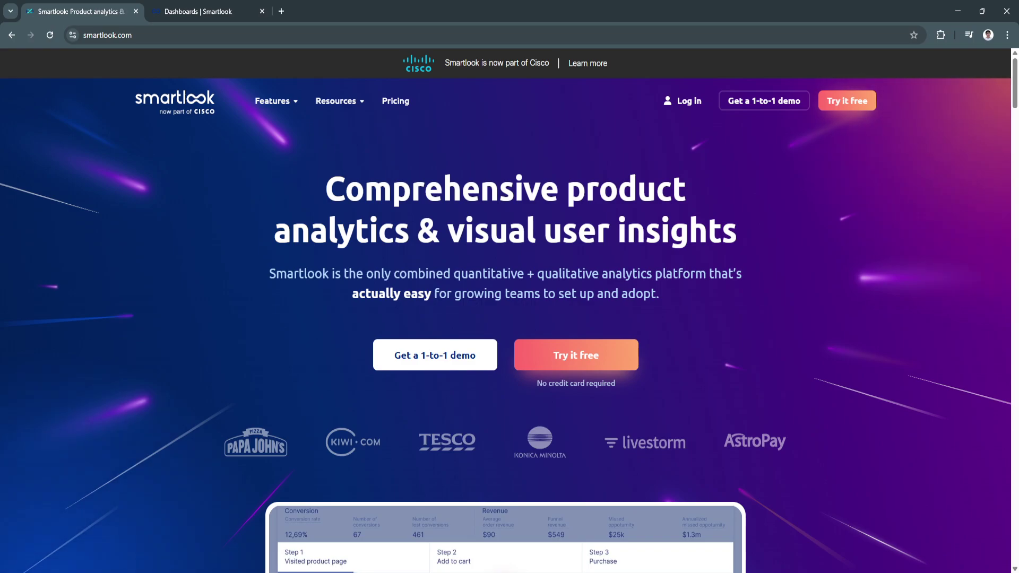
Review the website tracking code instructions in the Smartlook dashboard, view the documentation for further integrations, and return to the dashboard.
{"action": "key", "text": "ctrl+Tab"}
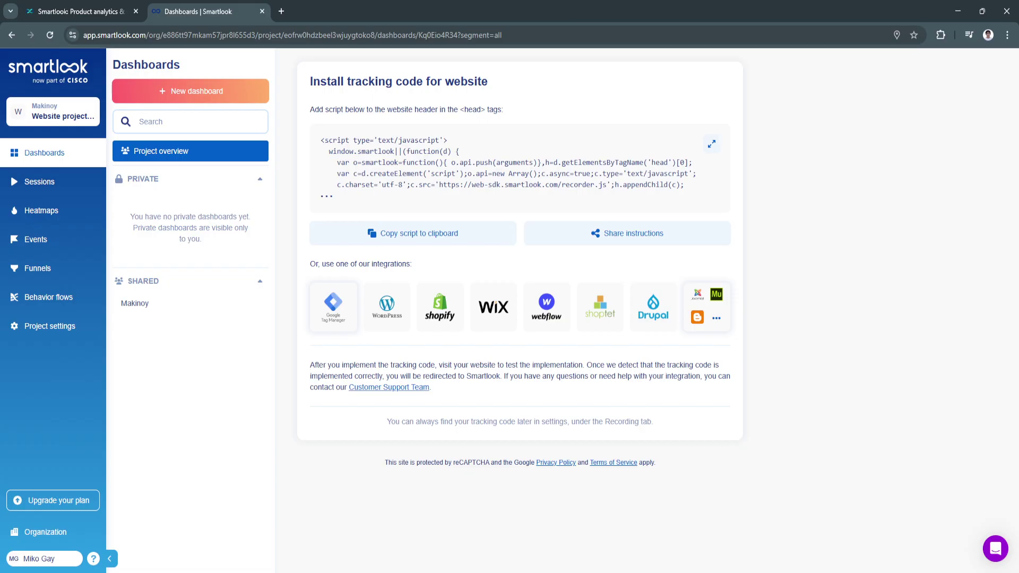
{"action": "left_click_drag", "start_coordinate": [310, 81], "coordinate": [393, 82]}
{"action": "left_click", "coordinate": [393, 82]}
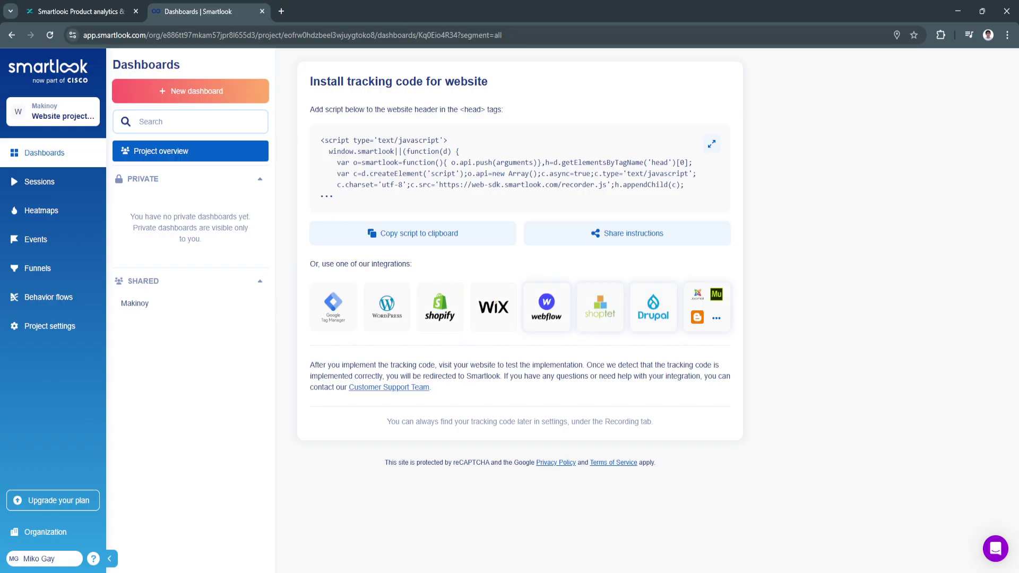
{"action": "left_click", "coordinate": [707, 307]}
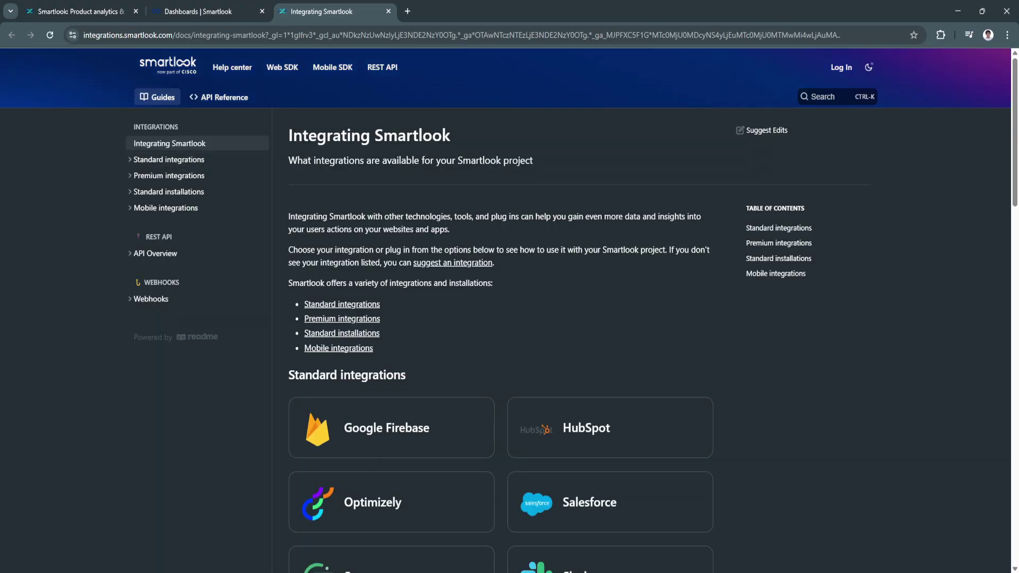
{"action": "left_click", "coordinate": [198, 11]}
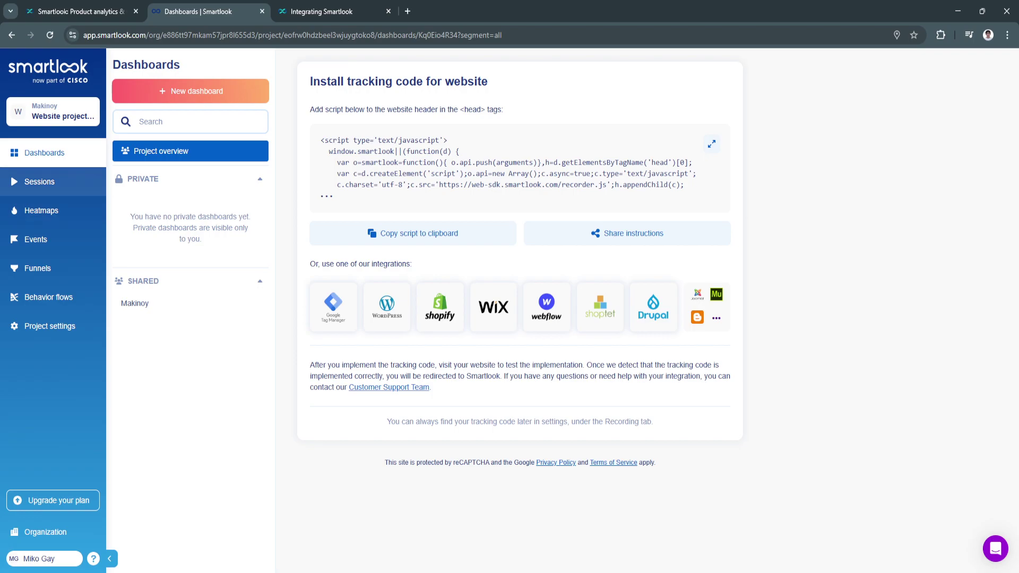
View the active sessions and session vault segments in Sessions, and open the instructions for implementing Smartlook.
{"action": "left_click", "coordinate": [39, 182]}
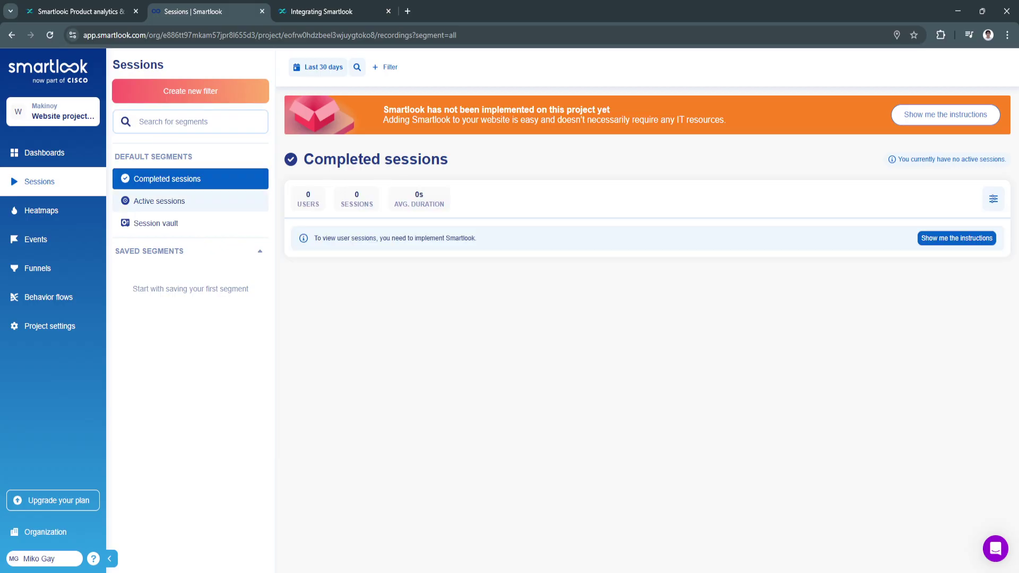
{"action": "left_click", "coordinate": [160, 201]}
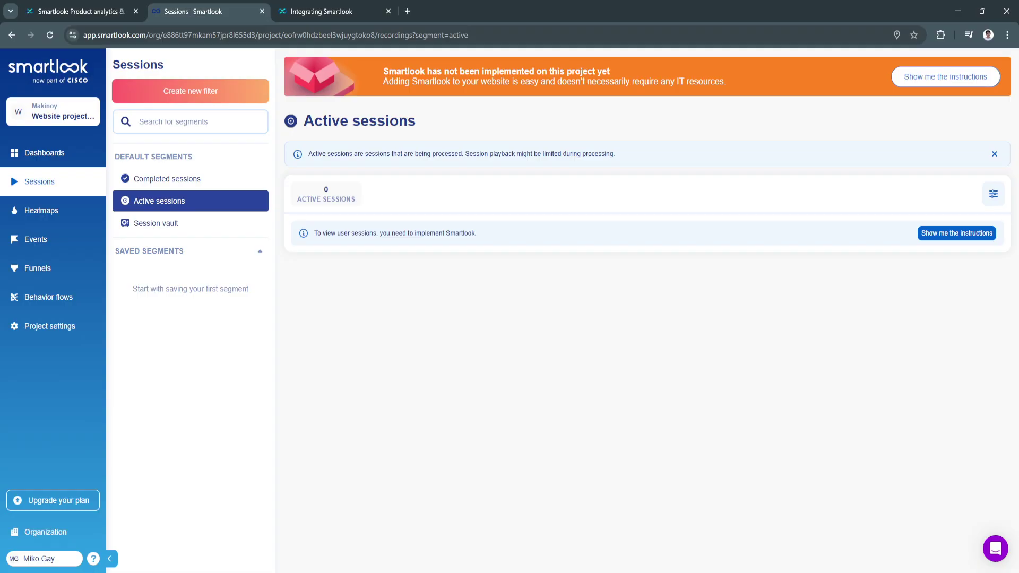
{"action": "left_click", "coordinate": [170, 223]}
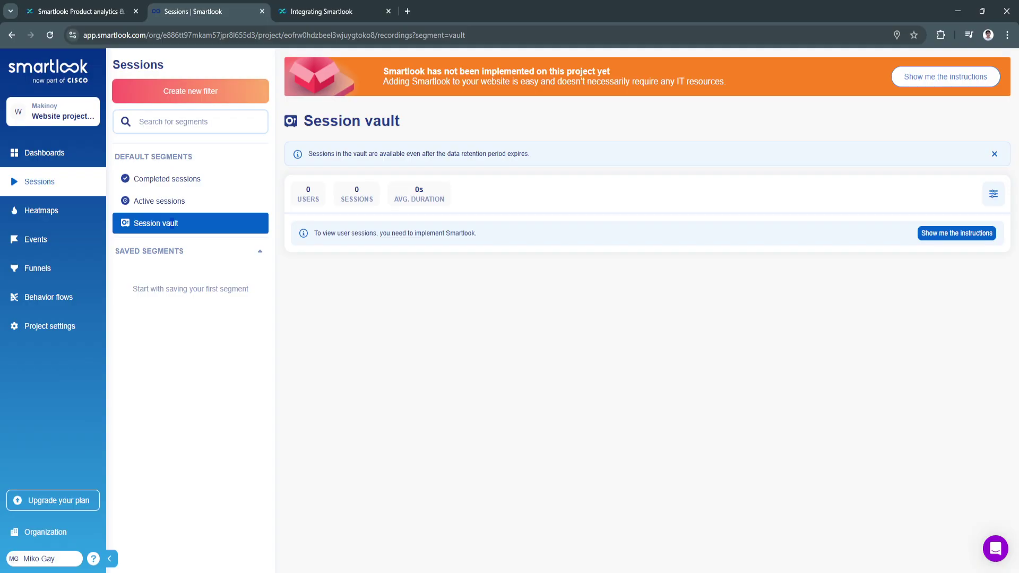
{"action": "left_click_drag", "start_coordinate": [314, 234], "coordinate": [373, 234]}
{"action": "left_click", "coordinate": [375, 234]}
{"action": "left_click", "coordinate": [957, 233]}
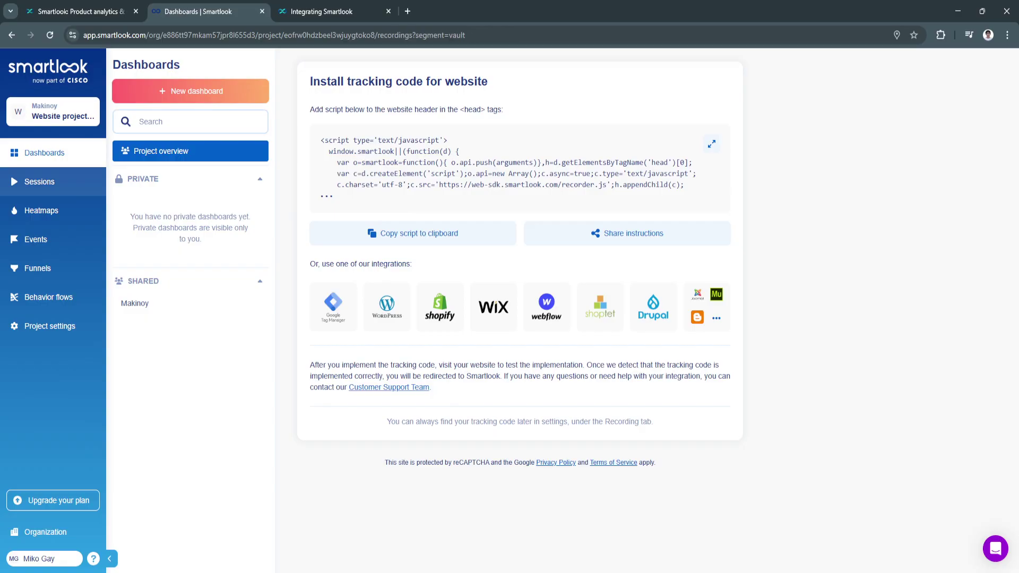
Examine the filter criteria available for a new session filter, including Domain, Total number of visits and Visited URL, and close it without adding one.
{"action": "left_click", "coordinate": [40, 182]}
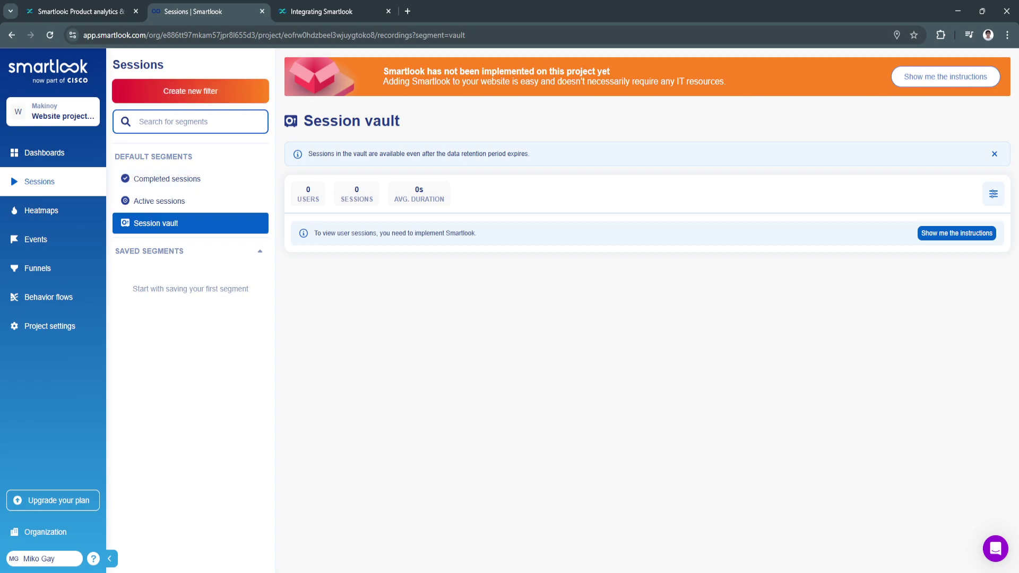
{"action": "left_click", "coordinate": [190, 91]}
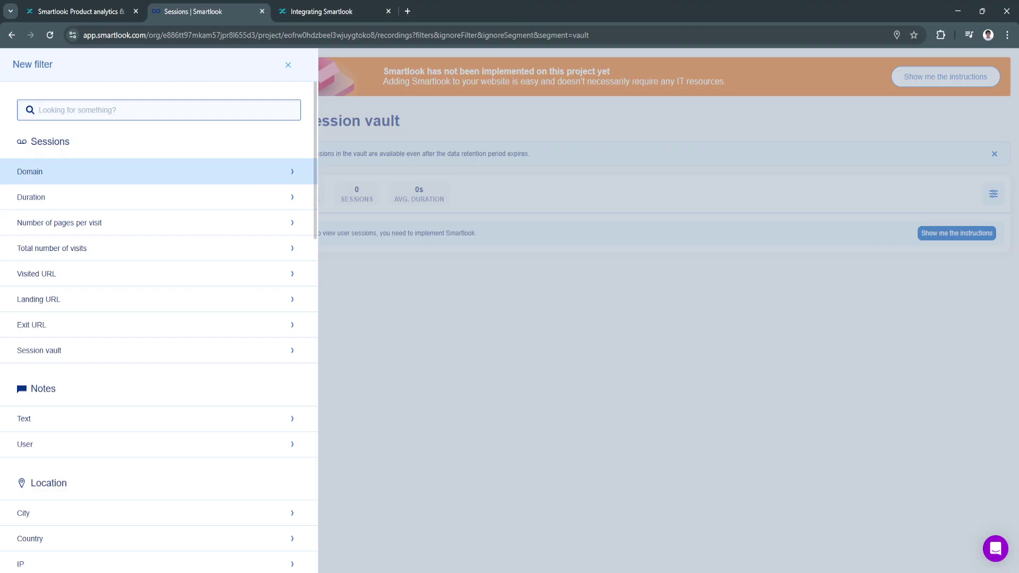
{"action": "left_click", "coordinate": [160, 172]}
{"action": "left_click", "coordinate": [26, 65]}
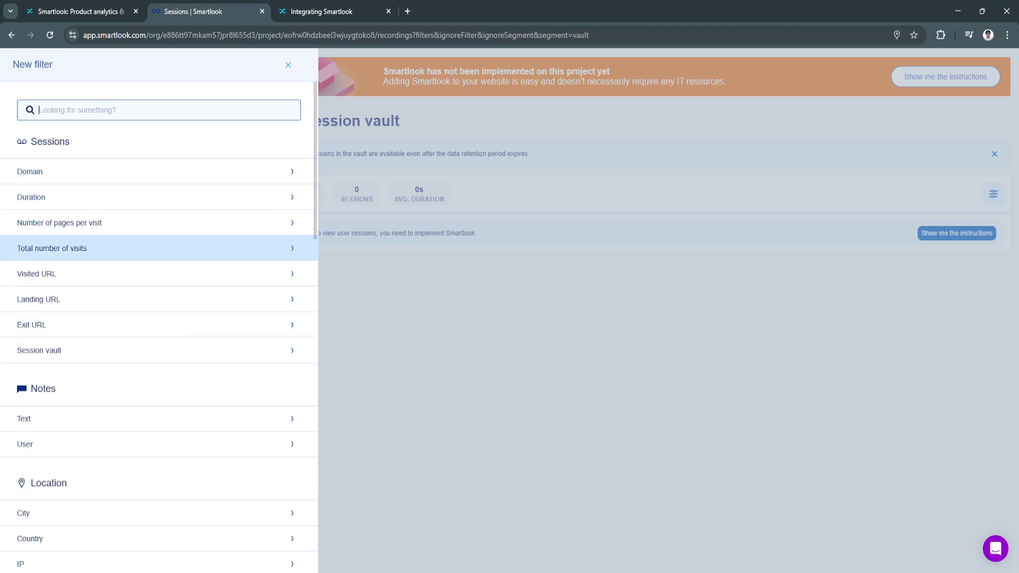
{"action": "left_click", "coordinate": [107, 246]}
{"action": "left_click", "coordinate": [26, 64]}
{"action": "left_click", "coordinate": [106, 272]}
{"action": "left_click", "coordinate": [26, 64]}
{"action": "scroll", "coordinate": [159, 444], "scroll_direction": "down", "scroll_amount": 4}
{"action": "scroll", "coordinate": [159, 444], "scroll_direction": "up", "scroll_amount": 4}
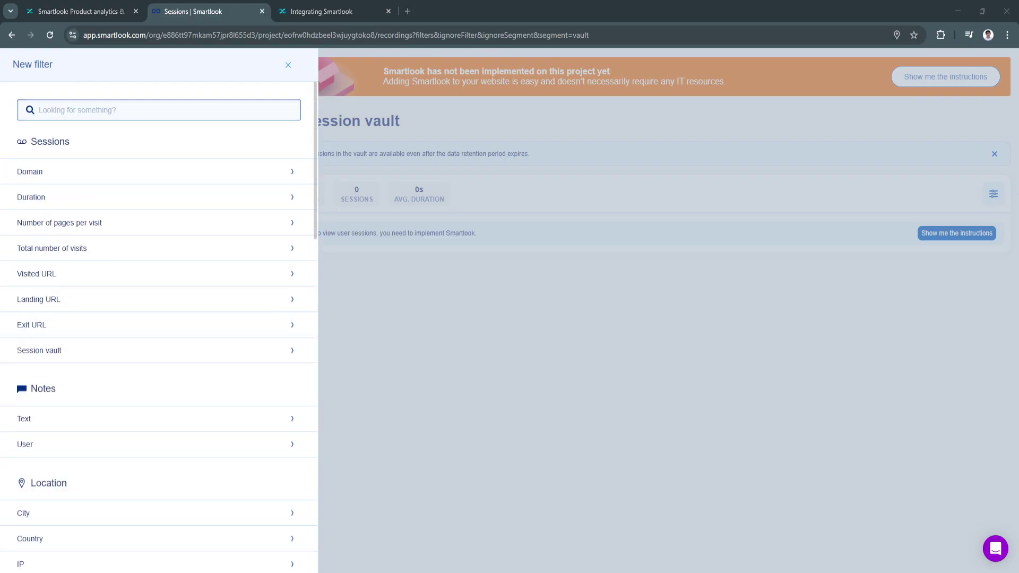
{"action": "left_click", "coordinate": [288, 65]}
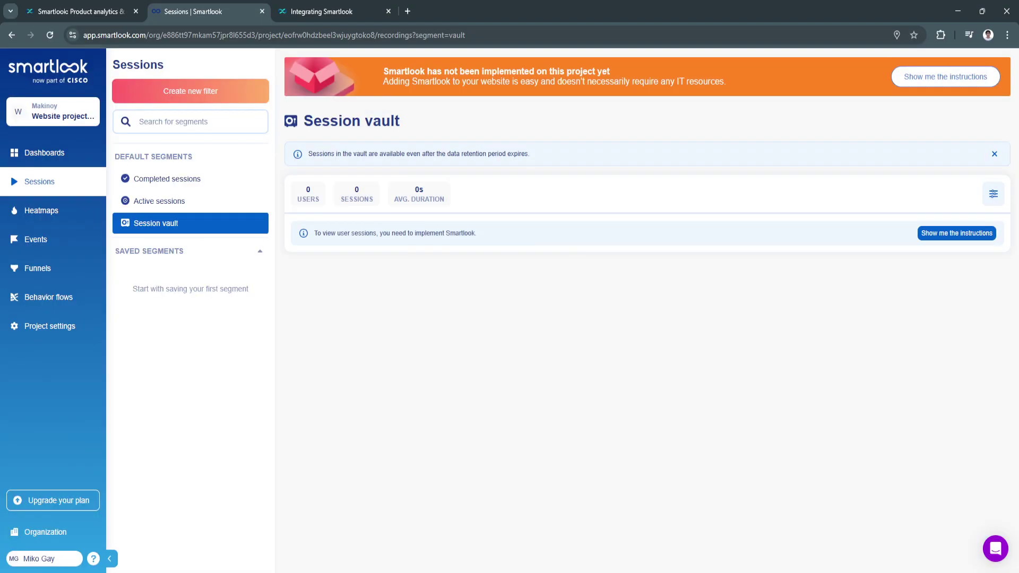
Review the getting-started guide and advanced tips for heatmaps.
{"action": "left_click", "coordinate": [41, 210]}
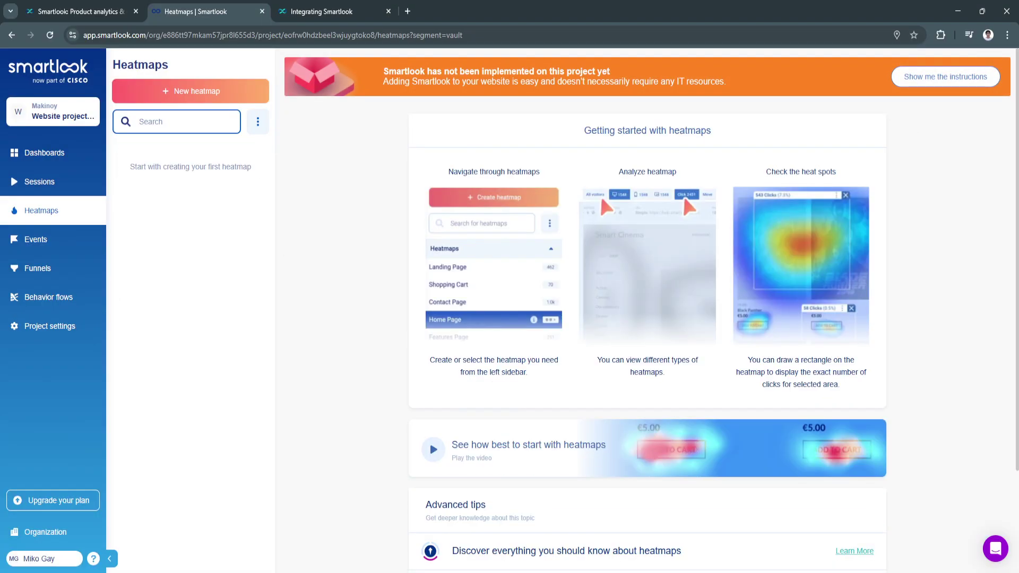
{"action": "scroll", "coordinate": [647, 318], "scroll_direction": "down", "scroll_amount": 3}
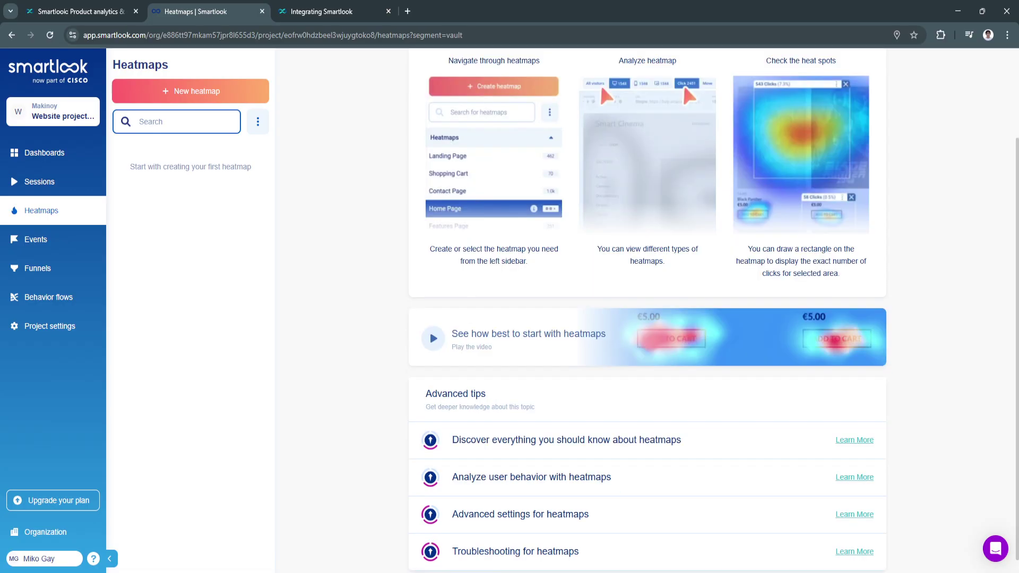
{"action": "scroll", "coordinate": [647, 318], "scroll_direction": "up", "scroll_amount": 3}
{"action": "scroll", "coordinate": [647, 318], "scroll_direction": "down", "scroll_amount": 2}
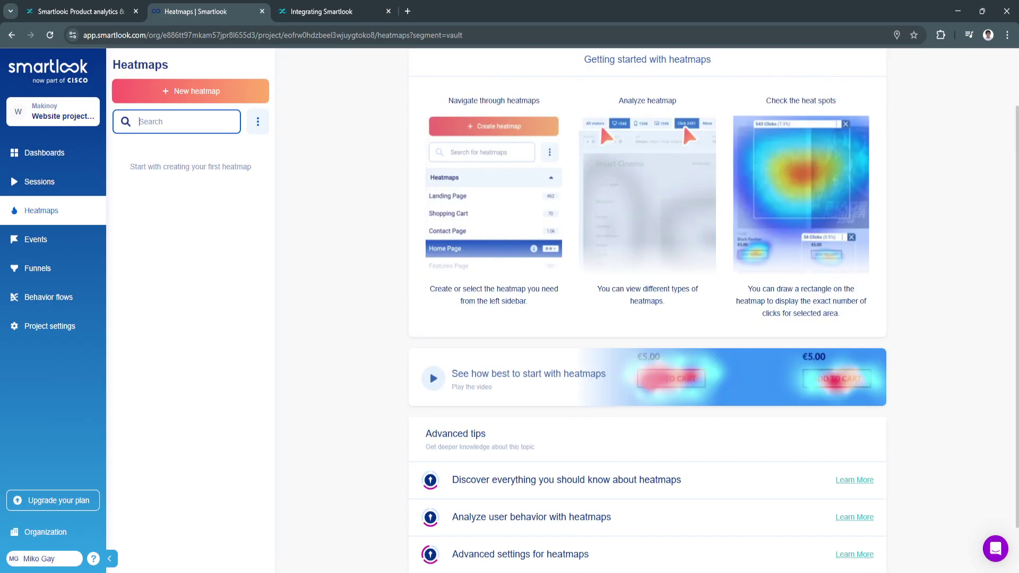
{"action": "scroll", "coordinate": [647, 318], "scroll_direction": "down", "scroll_amount": 1}
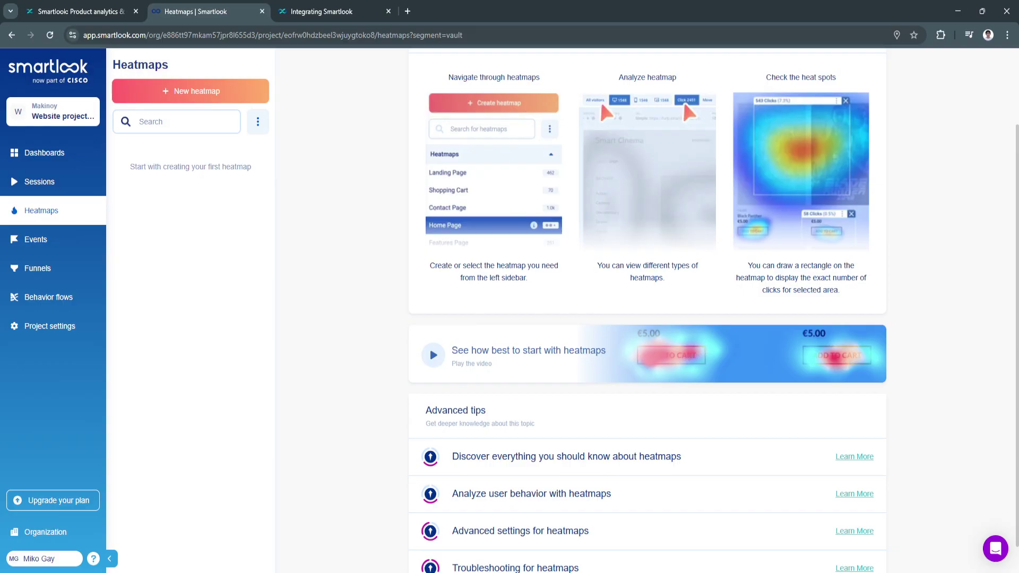
{"action": "scroll", "coordinate": [651, 305], "scroll_direction": "up", "scroll_amount": 2}
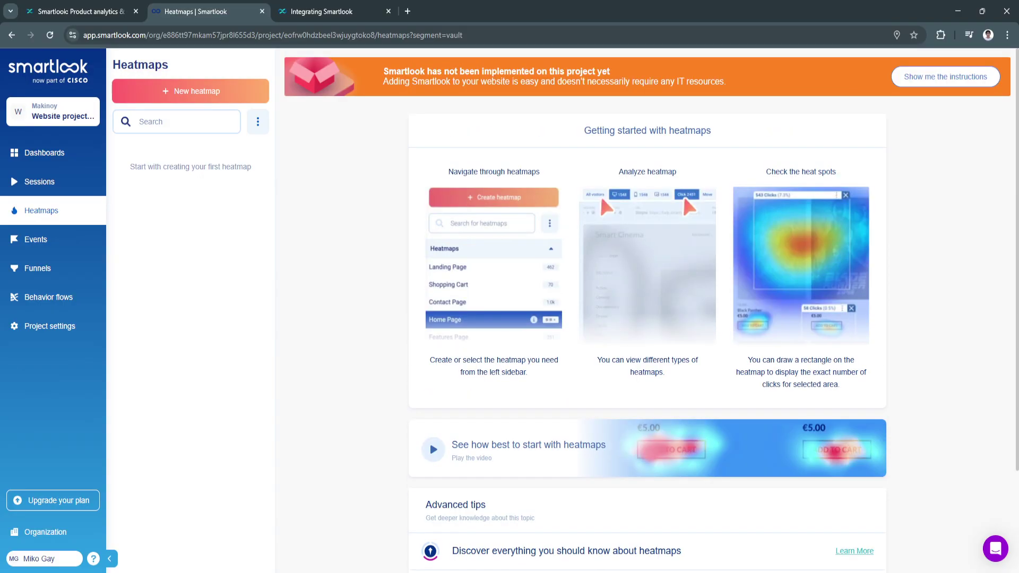
Examine the new heatmap form and its available filters, and close it without creating a heatmap.
{"action": "left_click", "coordinate": [190, 91]}
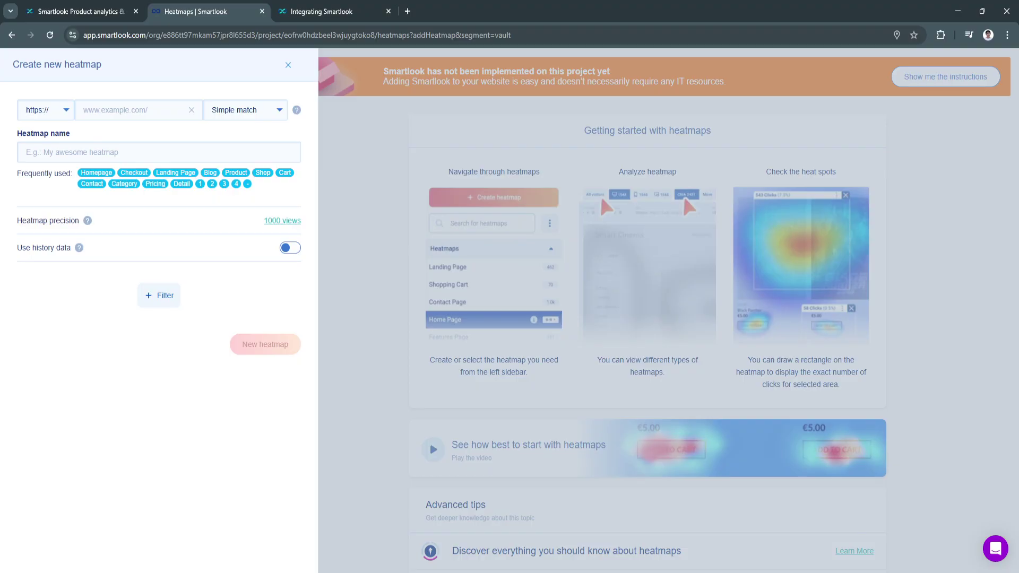
{"action": "left_click", "coordinate": [115, 110]}
{"action": "left_click", "coordinate": [158, 295]}
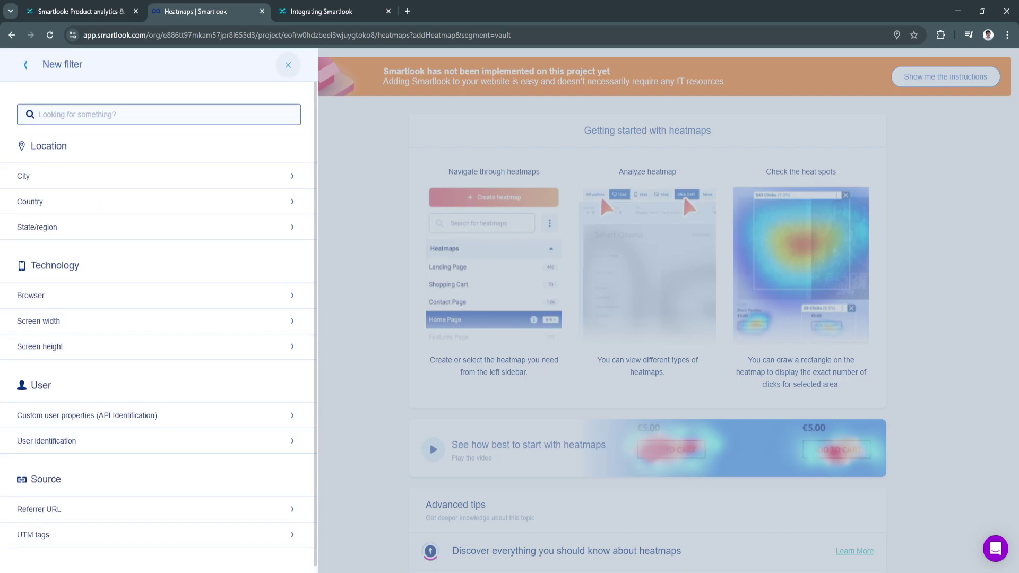
{"action": "left_click", "coordinate": [288, 65]}
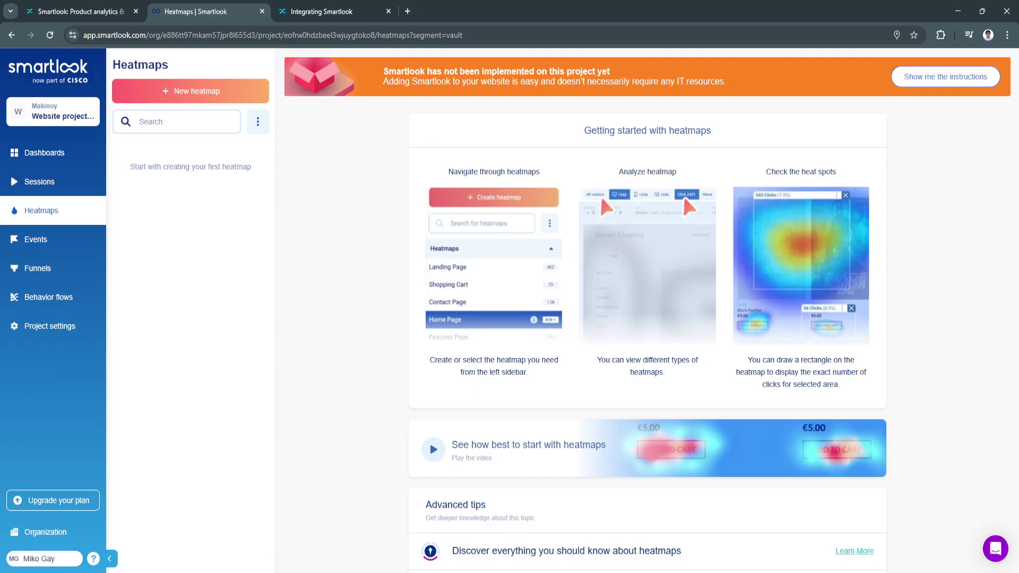
Review the getting-started guide and advanced tips for events.
{"action": "left_click", "coordinate": [36, 239]}
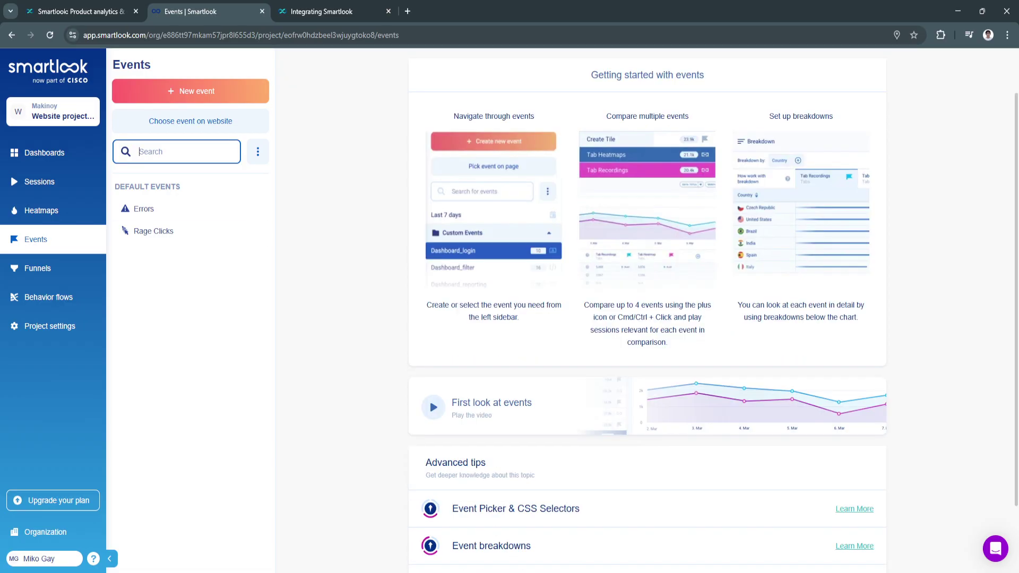
{"action": "scroll", "coordinate": [647, 318], "scroll_direction": "down", "scroll_amount": 1}
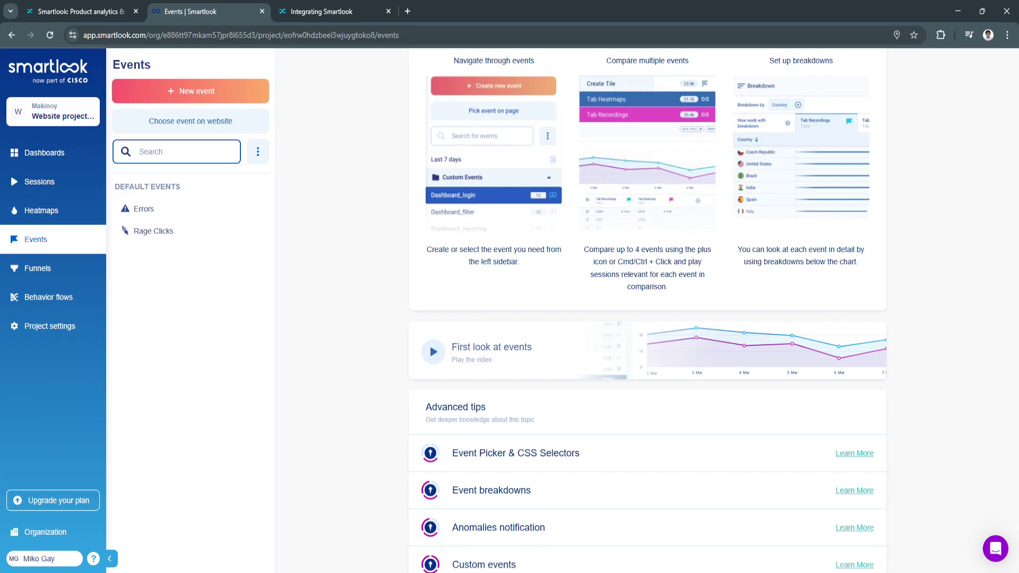
{"action": "scroll", "coordinate": [647, 319], "scroll_direction": "up", "scroll_amount": 1}
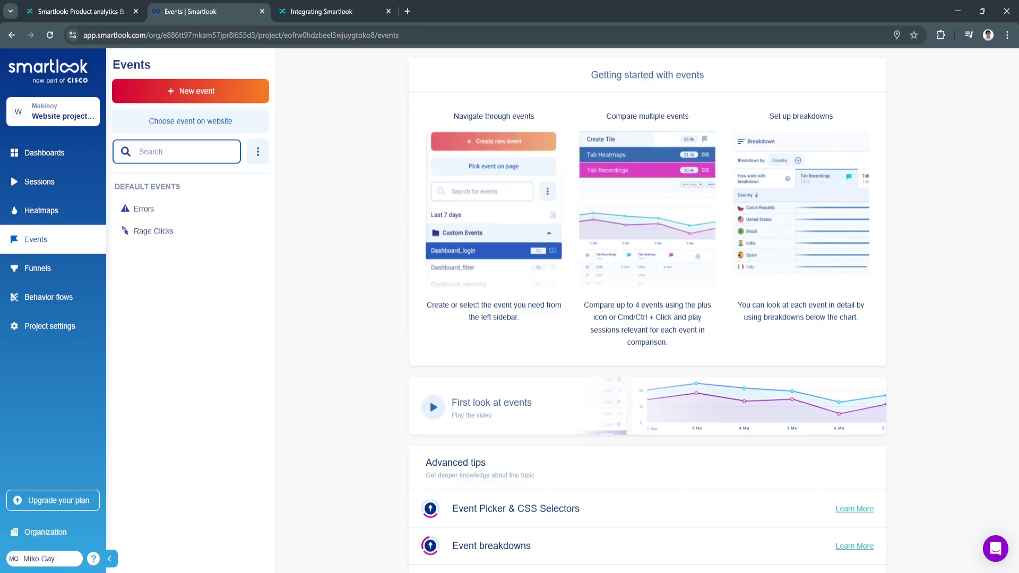
Check the event types offered for a new event without creating one, and read the guide's note on comparing up to 4 events.
{"action": "left_click", "coordinate": [191, 91]}
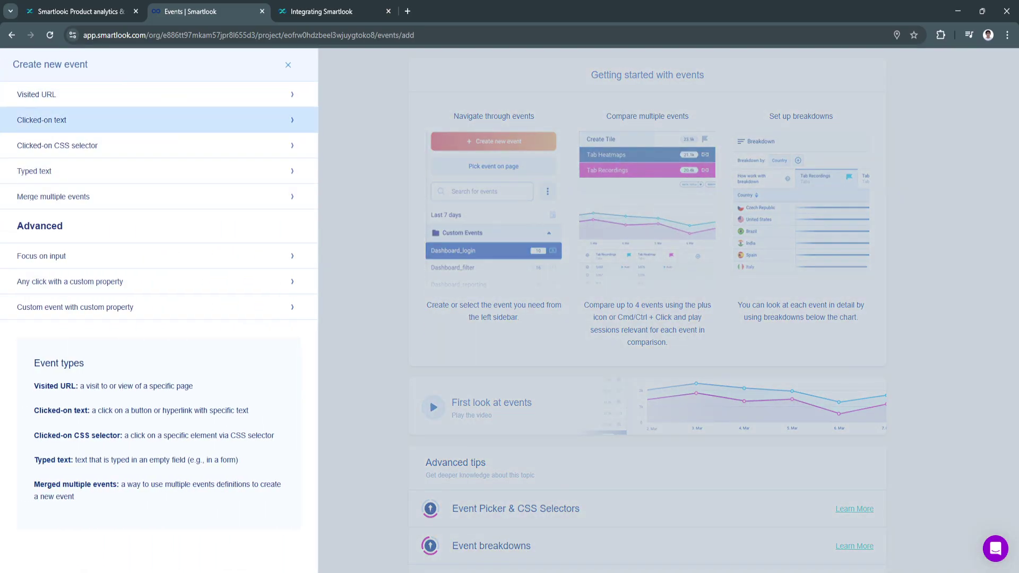
{"action": "key", "text": "Escape"}
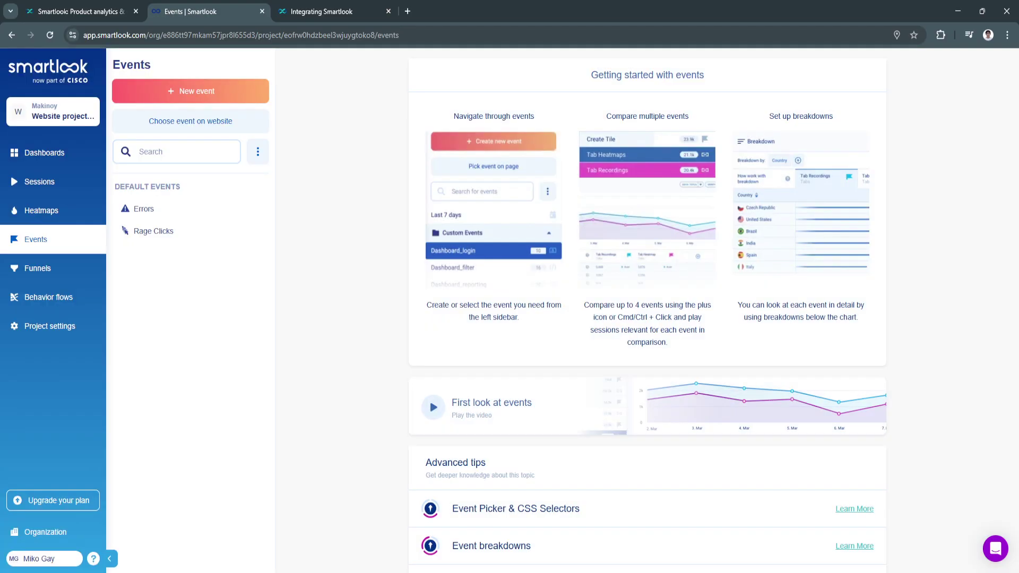
{"action": "left_click_drag", "start_coordinate": [583, 305], "coordinate": [688, 304]}
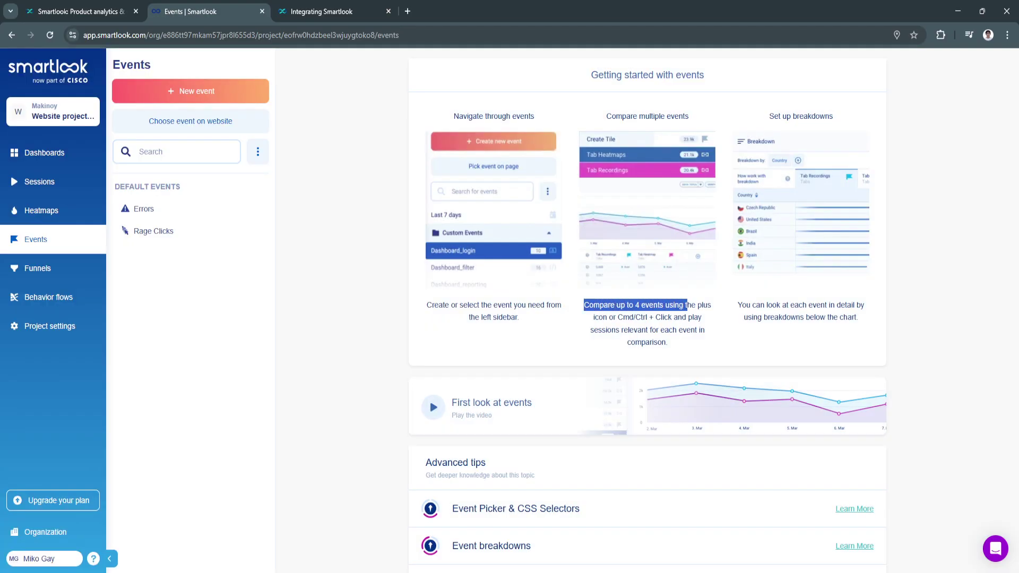
{"action": "left_click", "coordinate": [688, 304]}
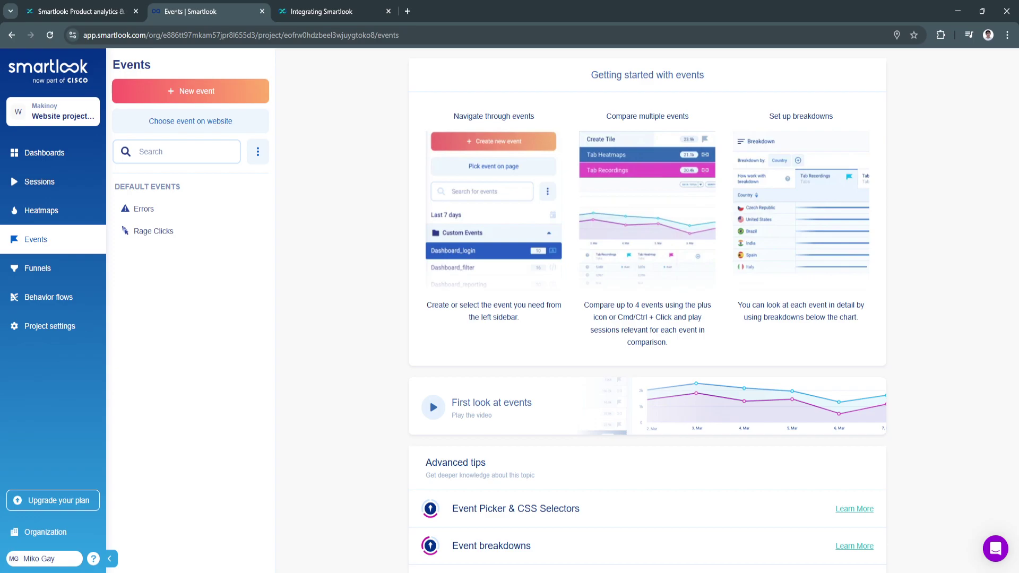
Read the events guide's note on setting up breakdowns to look at each event in detail.
{"action": "left_click_drag", "start_coordinate": [737, 305], "coordinate": [861, 304]}
{"action": "left_click", "coordinate": [861, 304]}
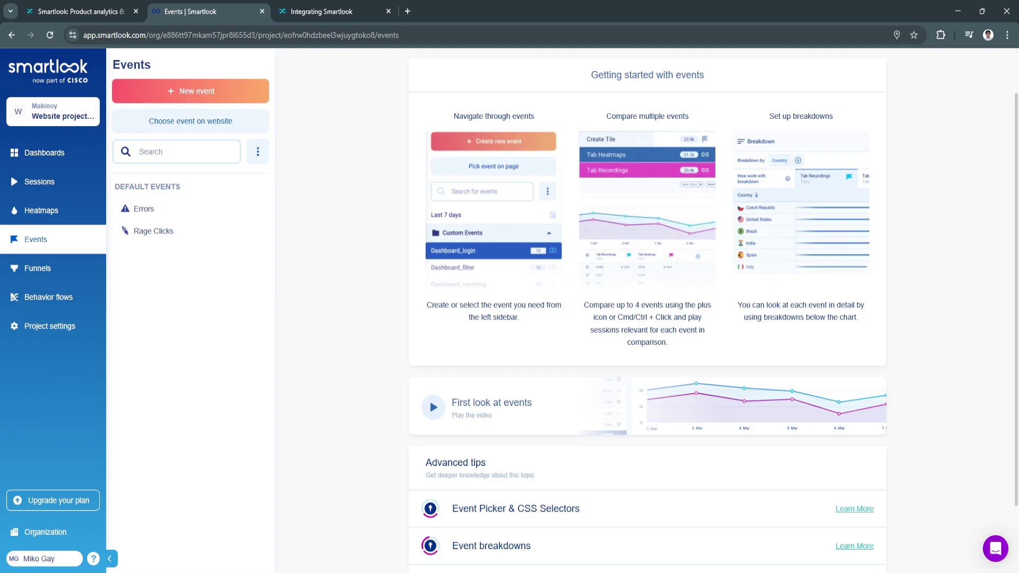
Review the getting-started guide and advanced tips for funnels.
{"action": "left_click", "coordinate": [38, 268]}
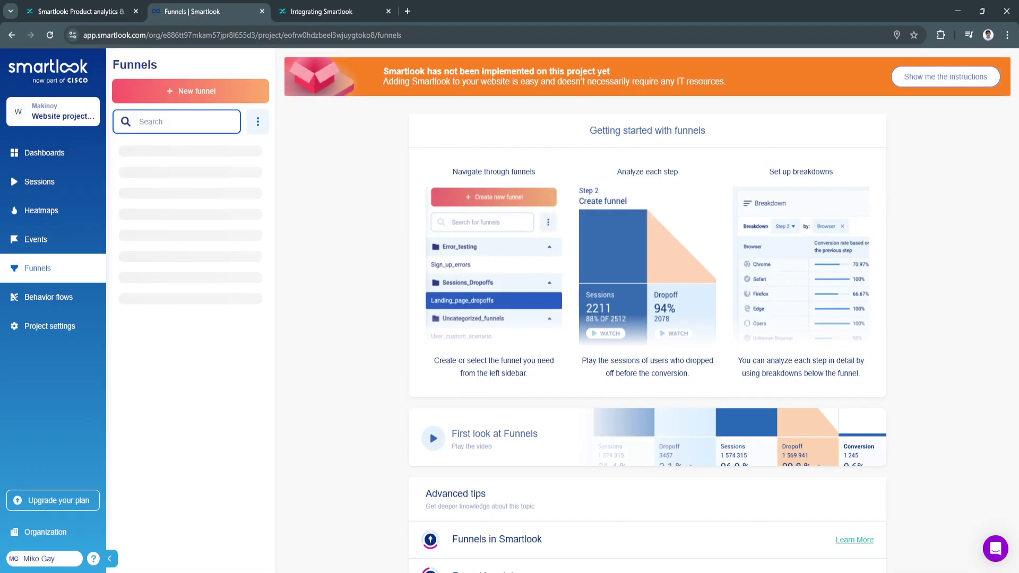
{"action": "scroll", "coordinate": [647, 310], "scroll_direction": "down", "scroll_amount": 2}
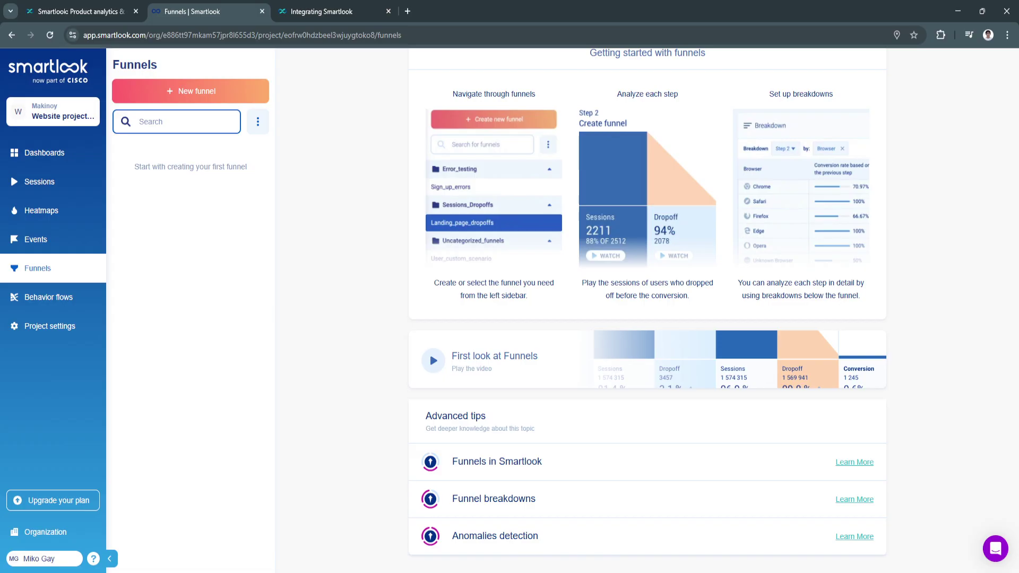
{"action": "scroll", "coordinate": [648, 310], "scroll_direction": "up", "scroll_amount": 1}
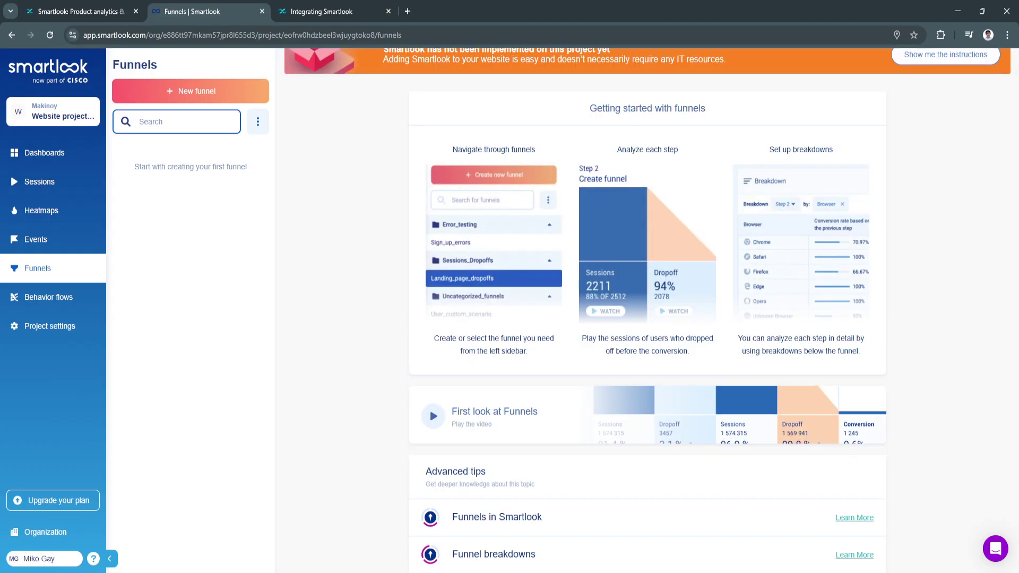
Examine the options for adding a new funnel and close the form without creating one.
{"action": "left_click", "coordinate": [190, 91]}
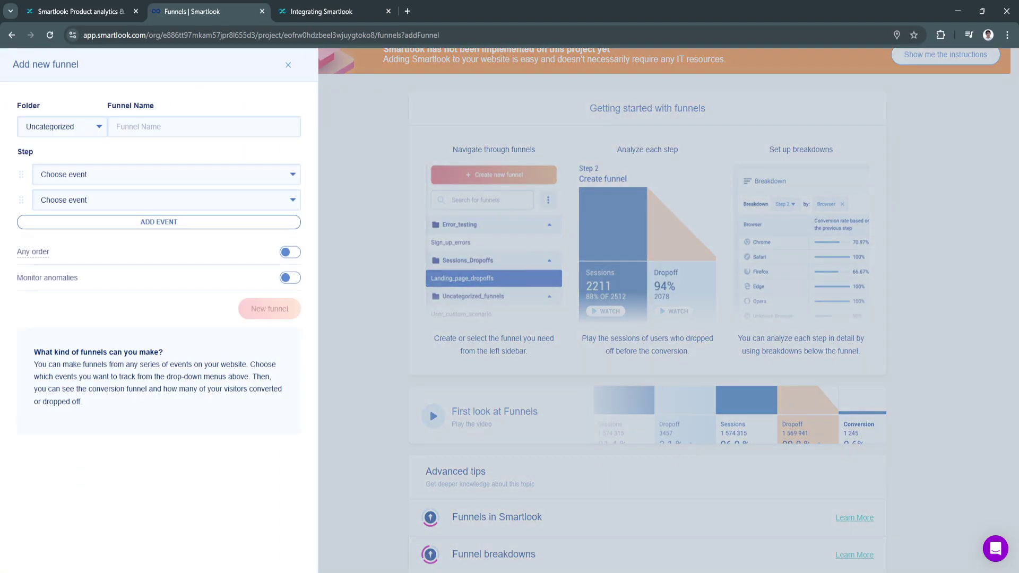
{"action": "left_click", "coordinate": [289, 64]}
{"action": "scroll", "coordinate": [648, 310], "scroll_direction": "down", "scroll_amount": 1}
{"action": "scroll", "coordinate": [647, 310], "scroll_direction": "up", "scroll_amount": 1}
Read the funnels guide's notes on playing sessions of users who dropped off and analyzing steps with breakdowns.
{"action": "left_click_drag", "start_coordinate": [582, 338], "coordinate": [689, 351]}
{"action": "left_click", "coordinate": [695, 352]}
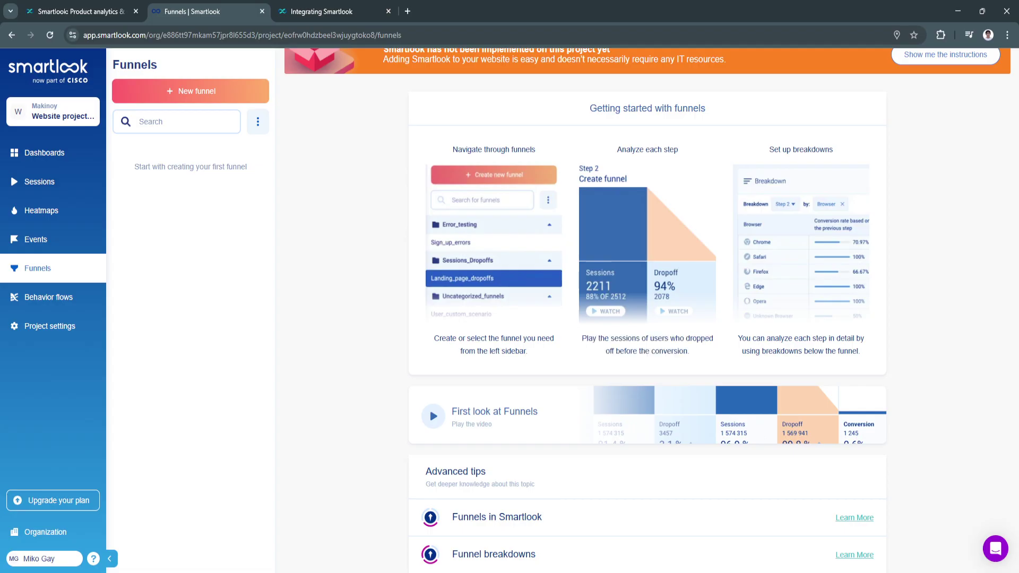
{"action": "left_click_drag", "start_coordinate": [739, 338], "coordinate": [861, 351]}
{"action": "left_click", "coordinate": [865, 352]}
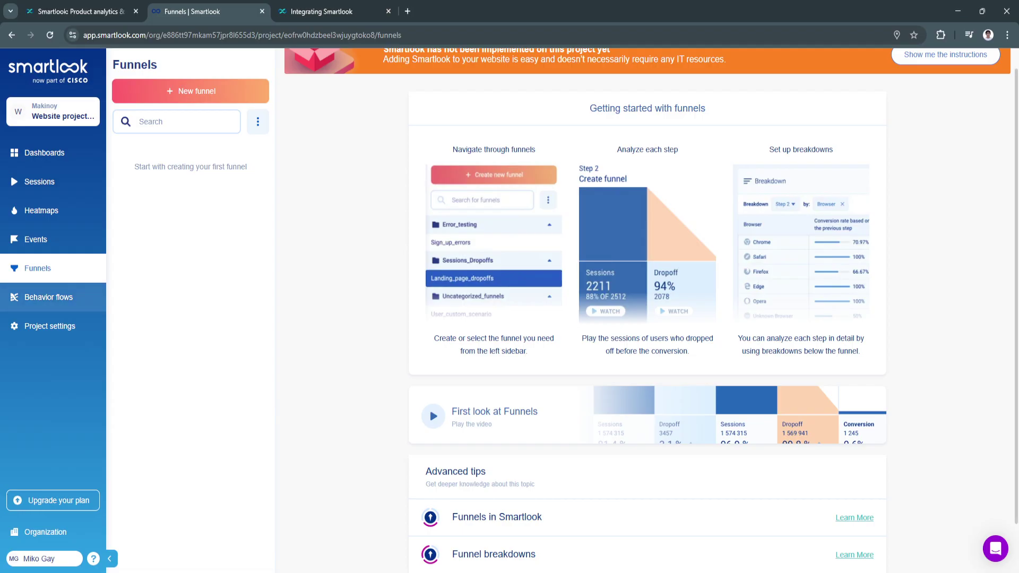
View the behavior flows diagram page and the project's General, Recording and Members settings.
{"action": "left_click", "coordinate": [49, 297]}
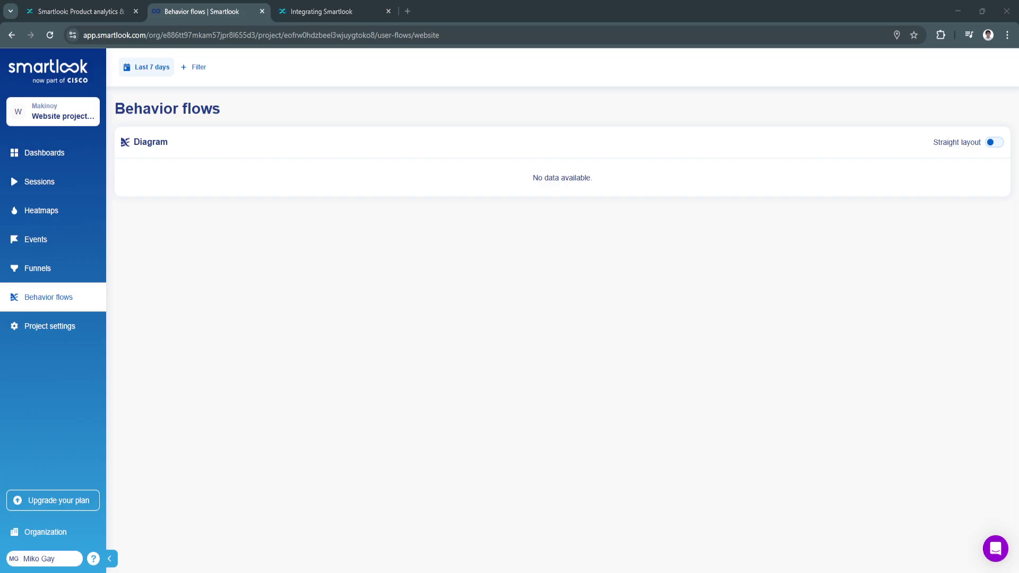
{"action": "left_click", "coordinate": [50, 326]}
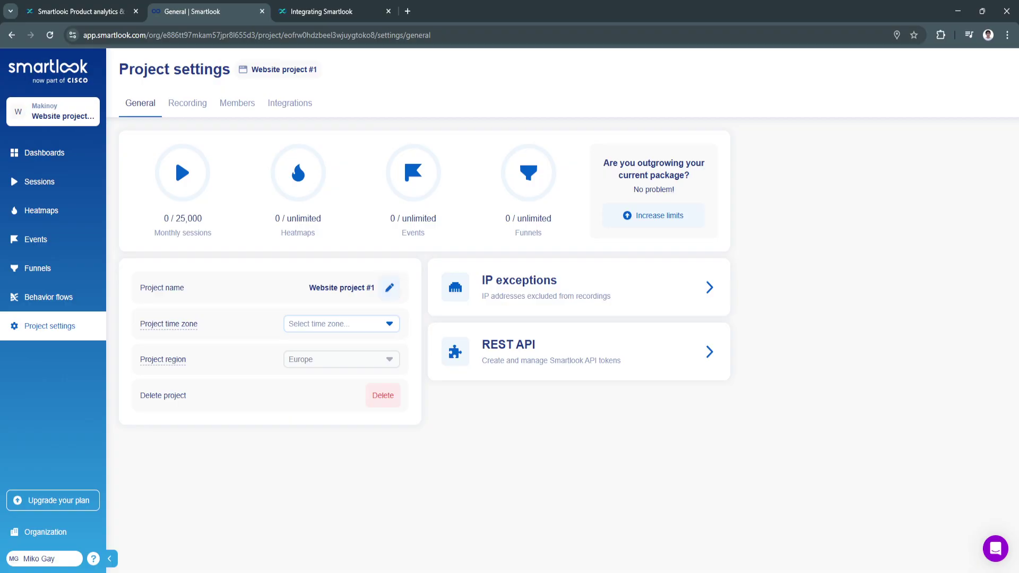
{"action": "left_click", "coordinate": [191, 104]}
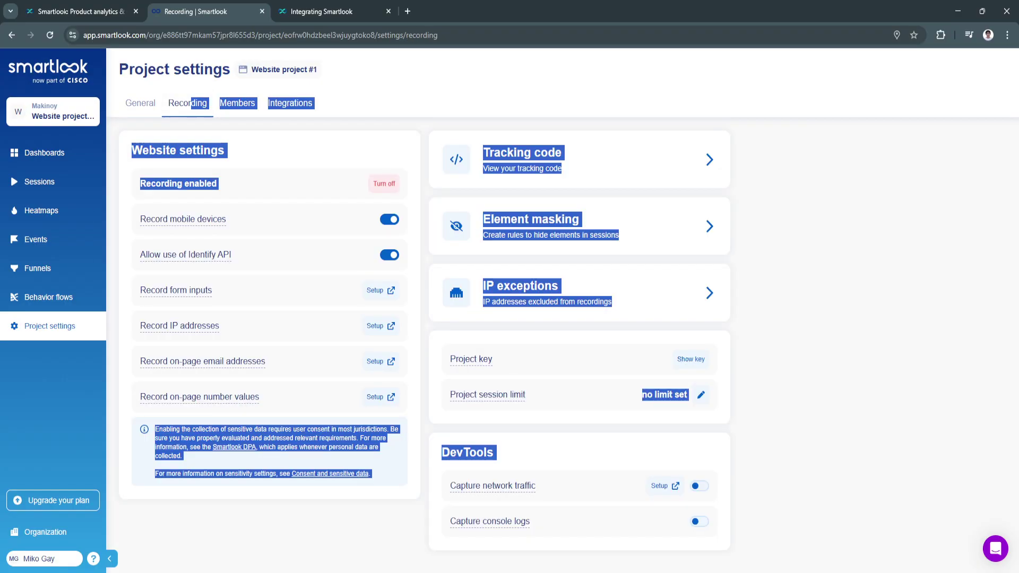
{"action": "left_click", "coordinate": [237, 103]}
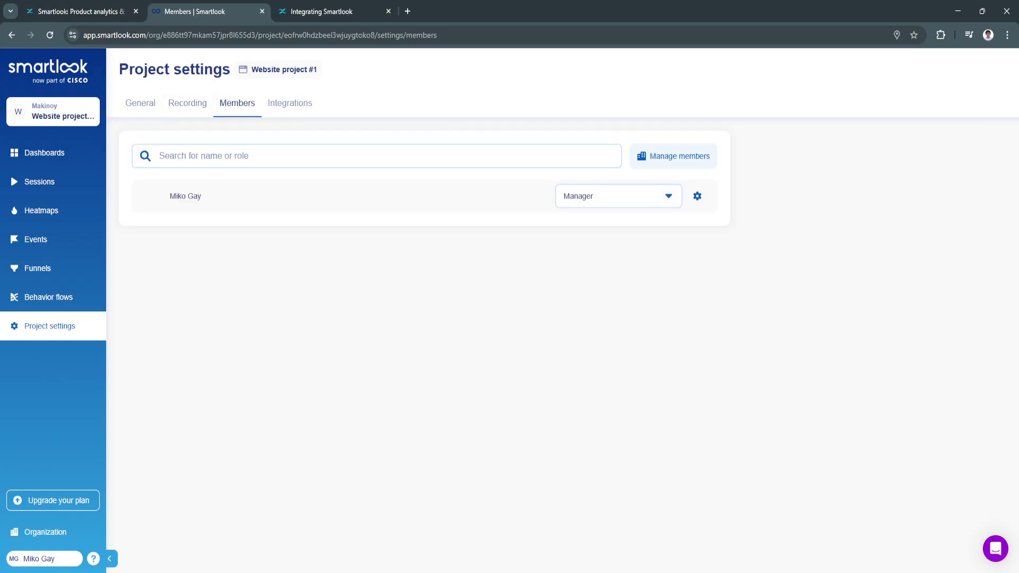
Look through the organization's member invitation form, available integrations and subscription plans.
{"action": "left_click", "coordinate": [673, 156]}
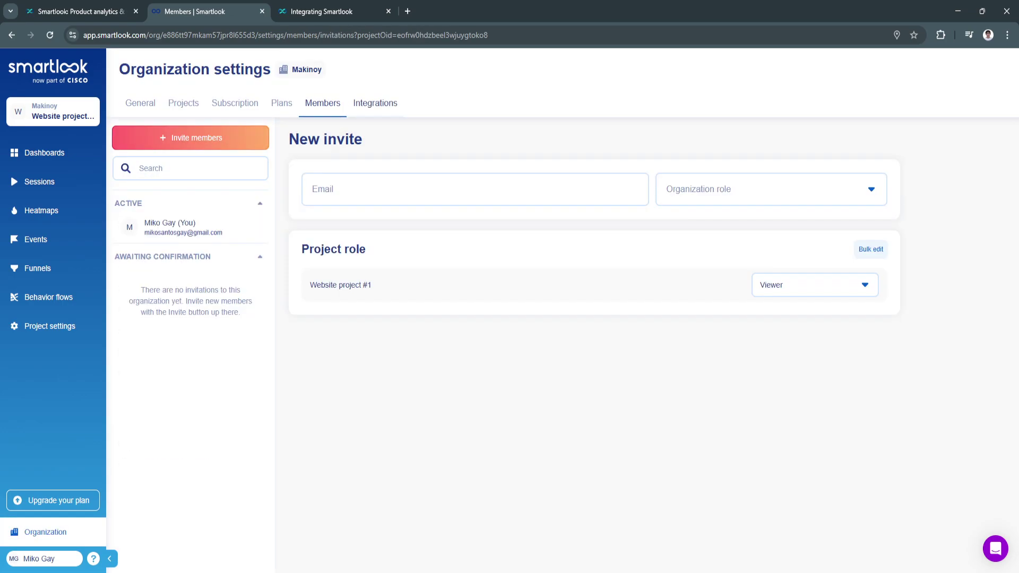
{"action": "left_click", "coordinate": [375, 103]}
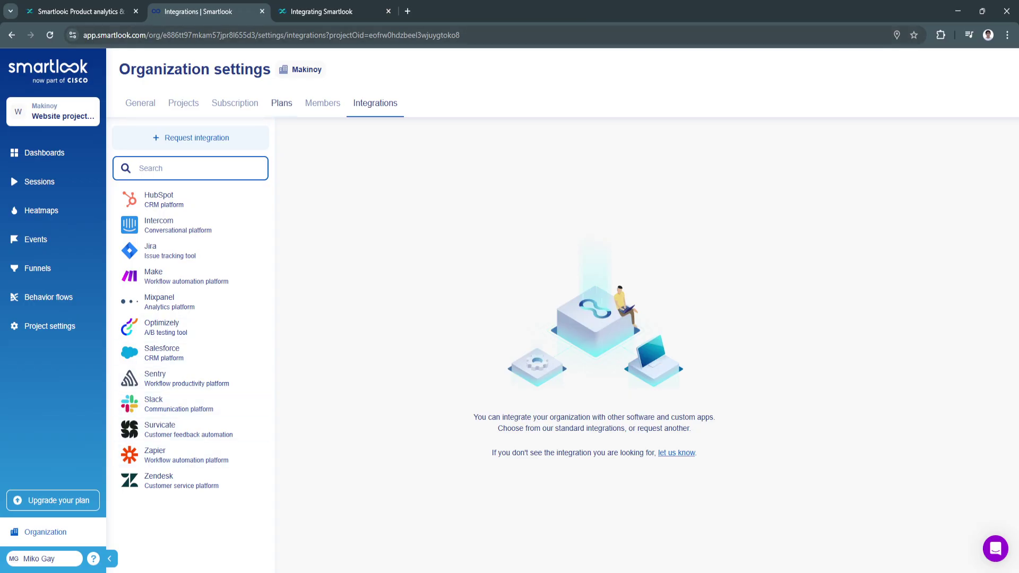
{"action": "left_click", "coordinate": [53, 500]}
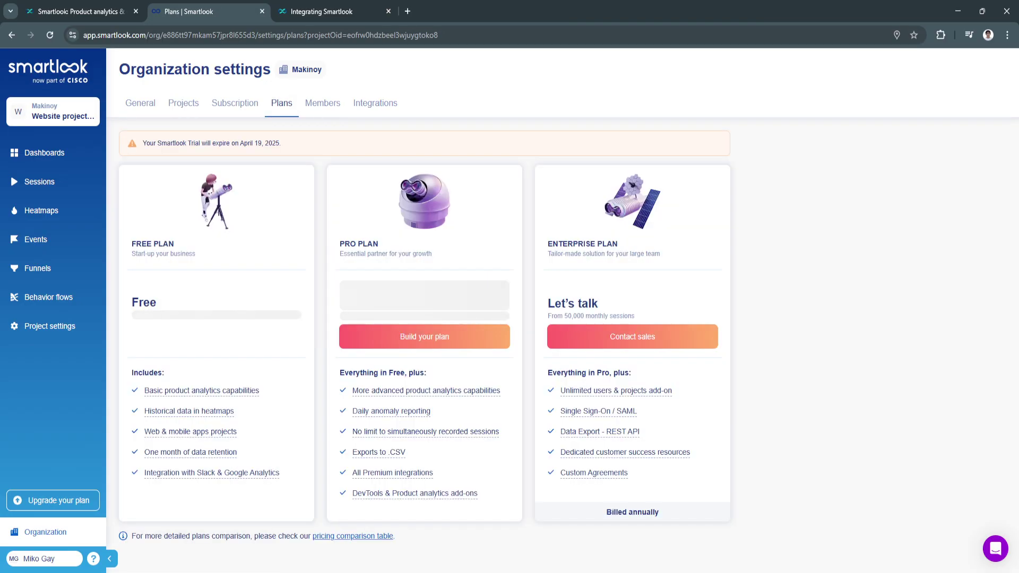
Return to the dashboards and check the list of available projects without switching to another one.
{"action": "left_click", "coordinate": [44, 153]}
{"action": "left_click", "coordinate": [53, 112]}
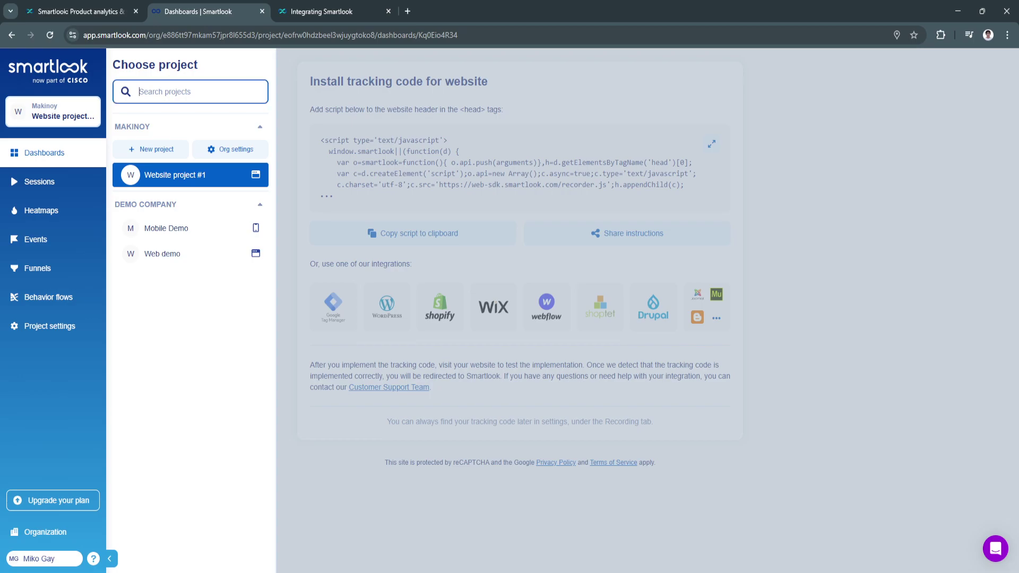
{"action": "left_click", "coordinate": [334, 307]}
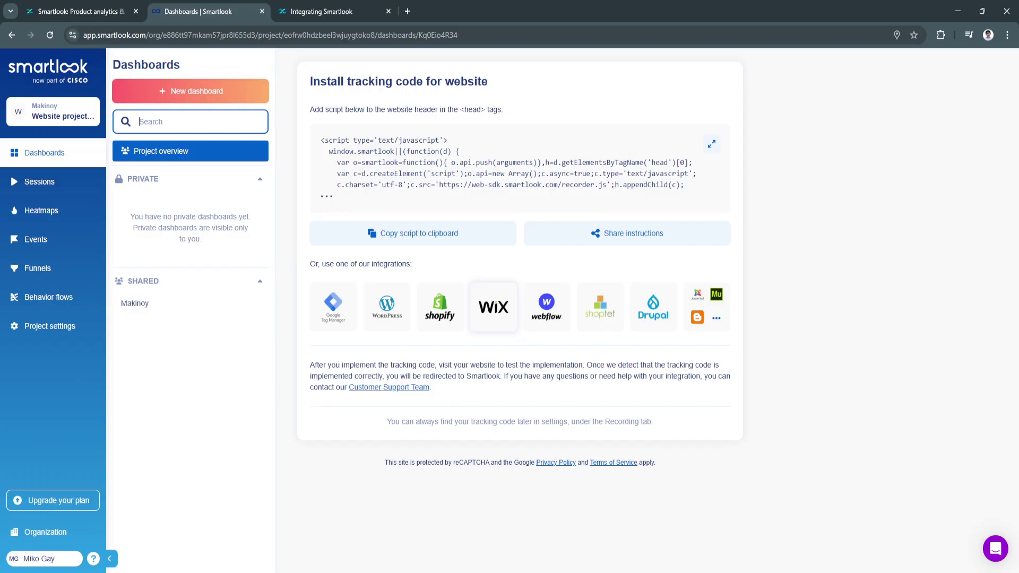
Review the website tracking code installation instructions on the project overview dashboard.
{"action": "mouse_move", "coordinate": [310, 82]}
{"action": "left_mouse_down"}
{"action": "mouse_move", "coordinate": [468, 109]}
{"action": "mouse_move", "coordinate": [481, 83]}
{"action": "mouse_move", "coordinate": [320, 83]}
{"action": "left_mouse_up"}
{"action": "left_click", "coordinate": [481, 84]}
{"action": "left_click", "coordinate": [320, 82]}
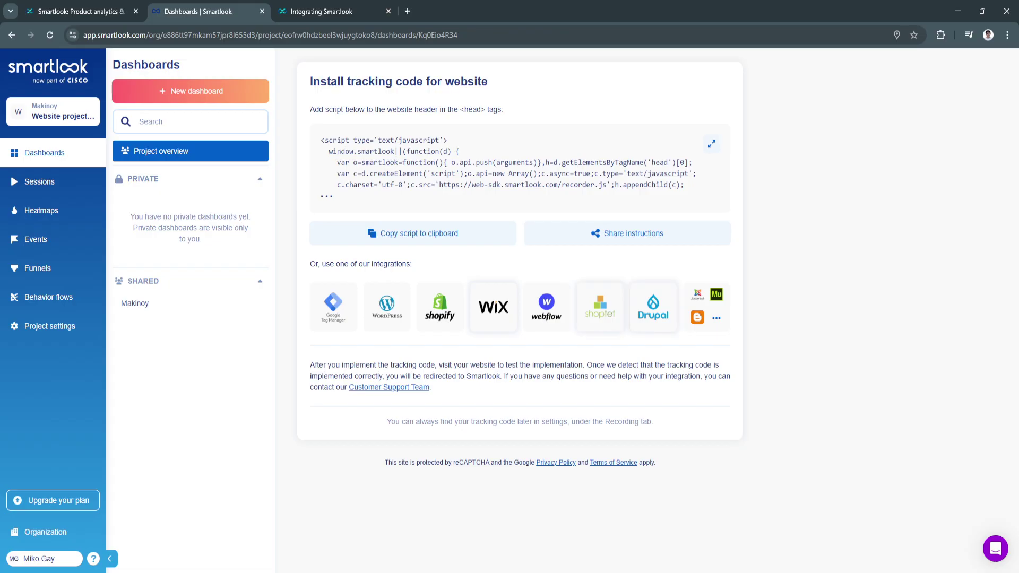